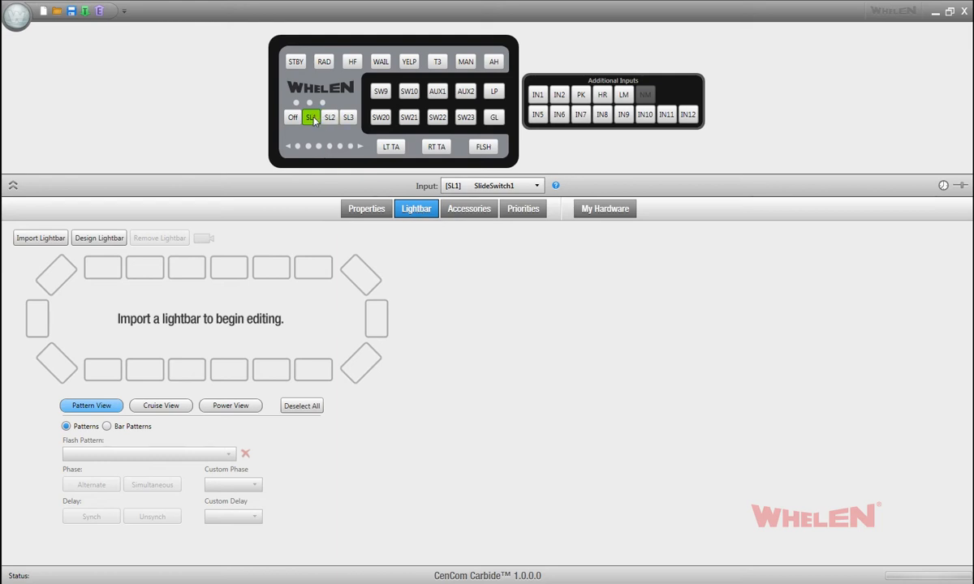
# Step: Import the lightbar file LibertyII_48inch_wDuoTrafficAdvisor.bxr into the configuration
pyautogui.click(39, 240)
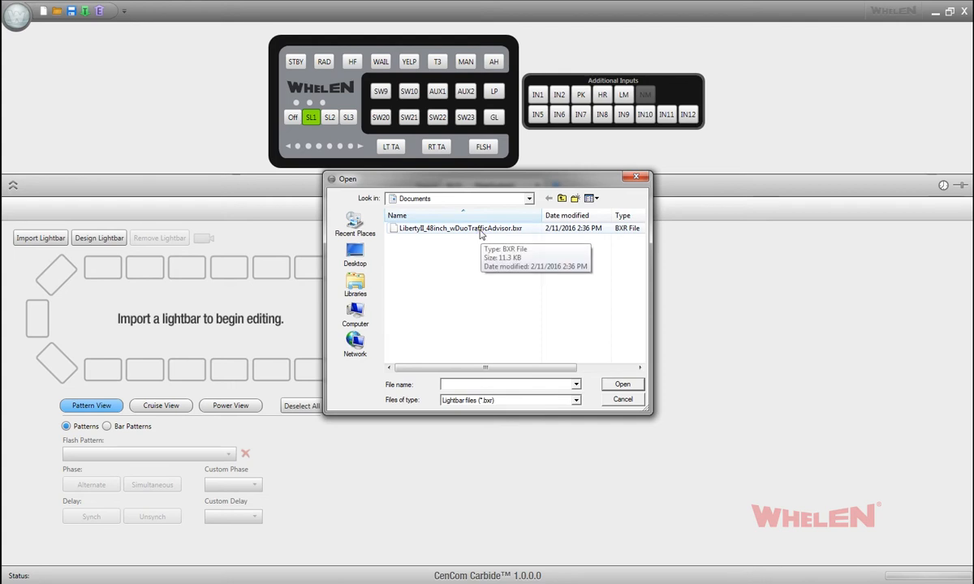
pyautogui.click(482, 231)
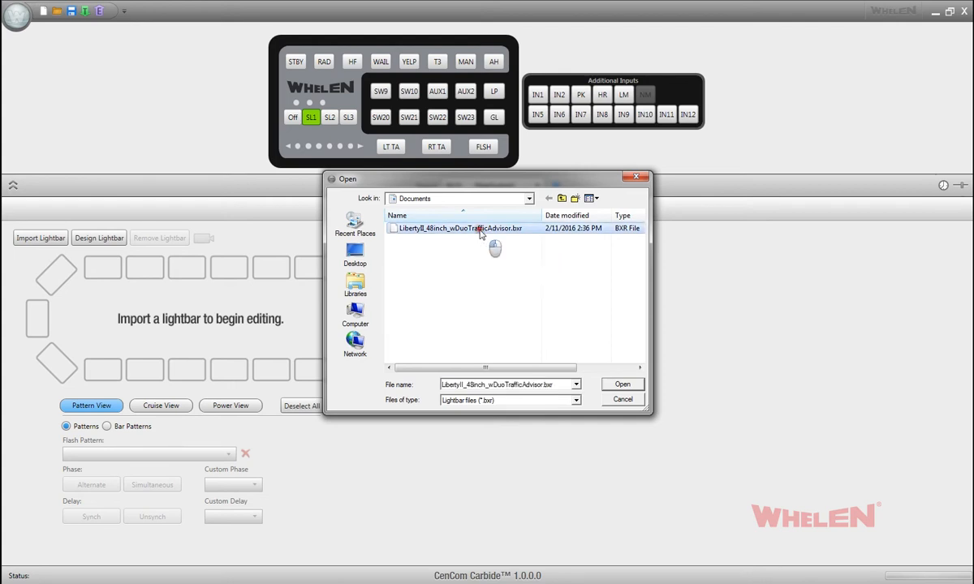
pyautogui.click(616, 385)
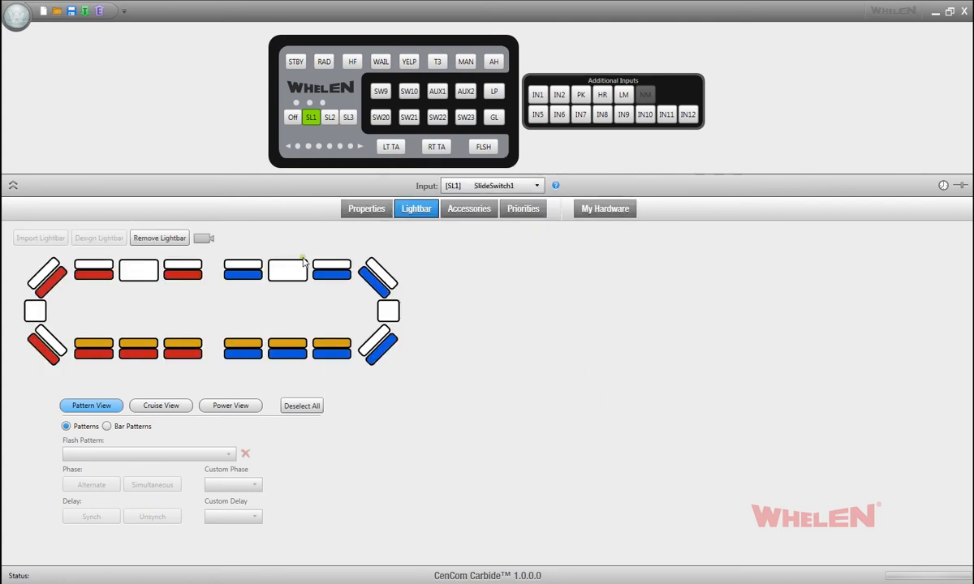
# Step: Remove the imported lightbar from the configuration and confirm its removal
pyautogui.moveTo(240, 263)
pyautogui.click(157, 242)
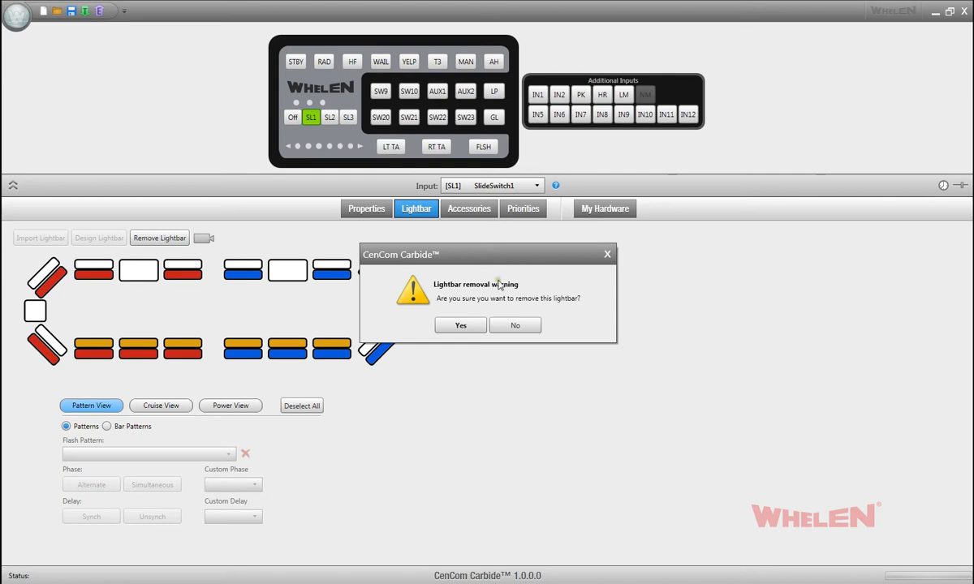
pyautogui.click(460, 325)
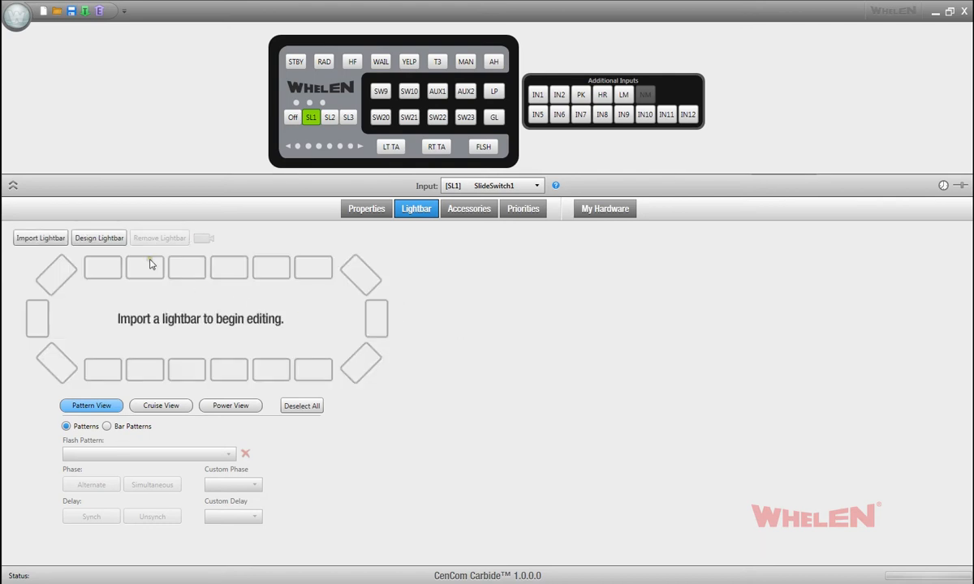
# Step: Begin a custom lightbar design using the type LibertyII DUO 54 in. w/DUO Traffic Advisor
pyautogui.click(97, 238)
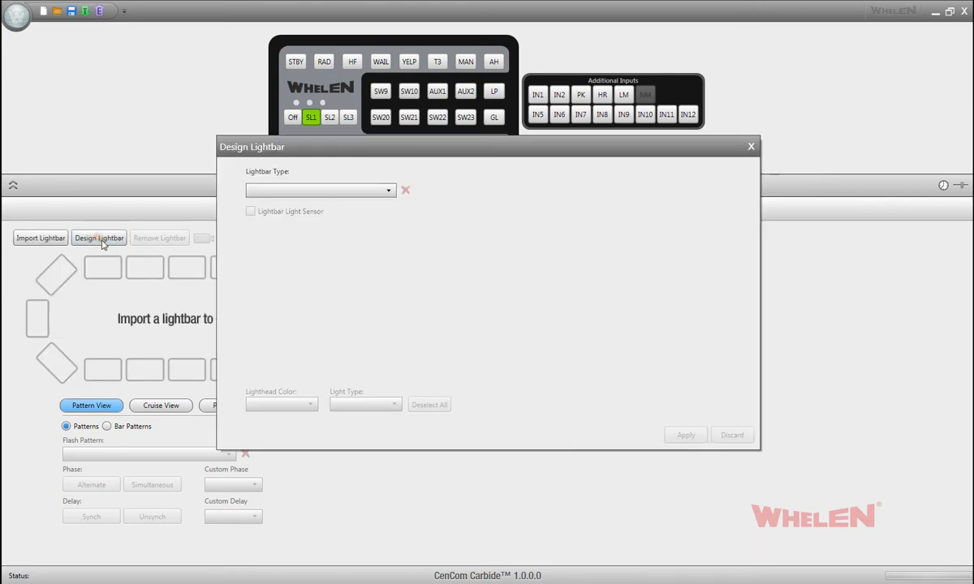
pyautogui.click(341, 191)
pyautogui.scroll(-1, 340, 237)
pyautogui.scroll(-3, 329, 242)
pyautogui.scroll(5, 323, 246)
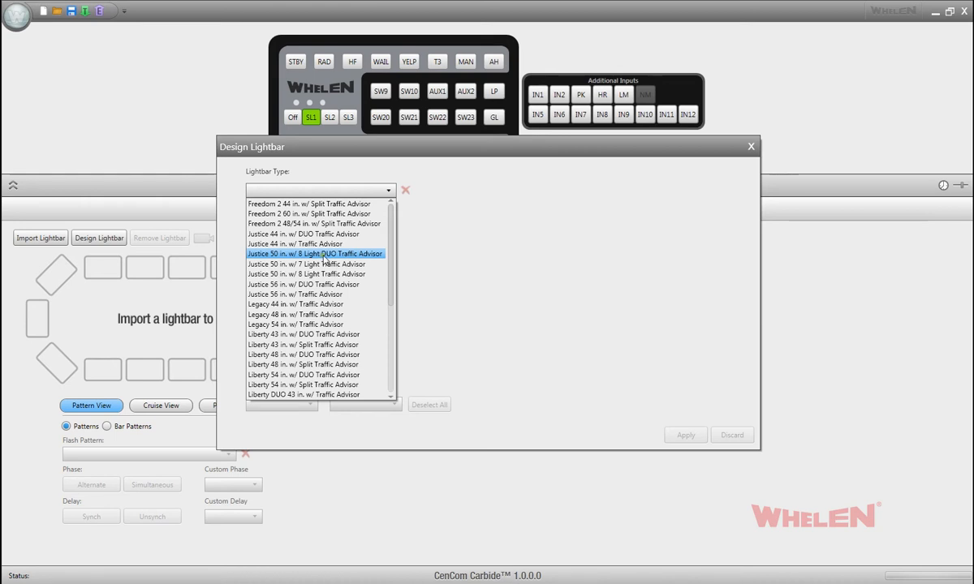
pyautogui.scroll(-6, 323, 257)
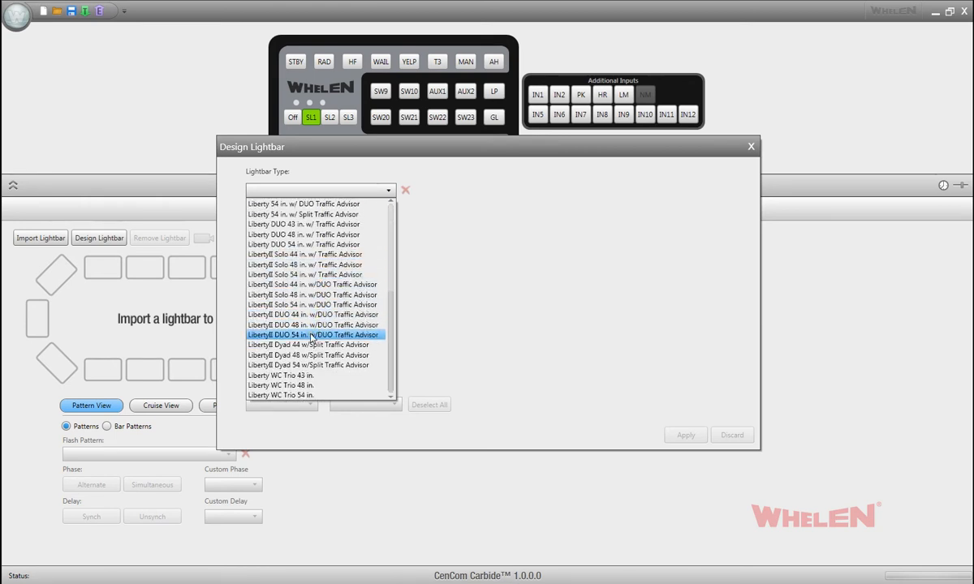
pyautogui.click(312, 335)
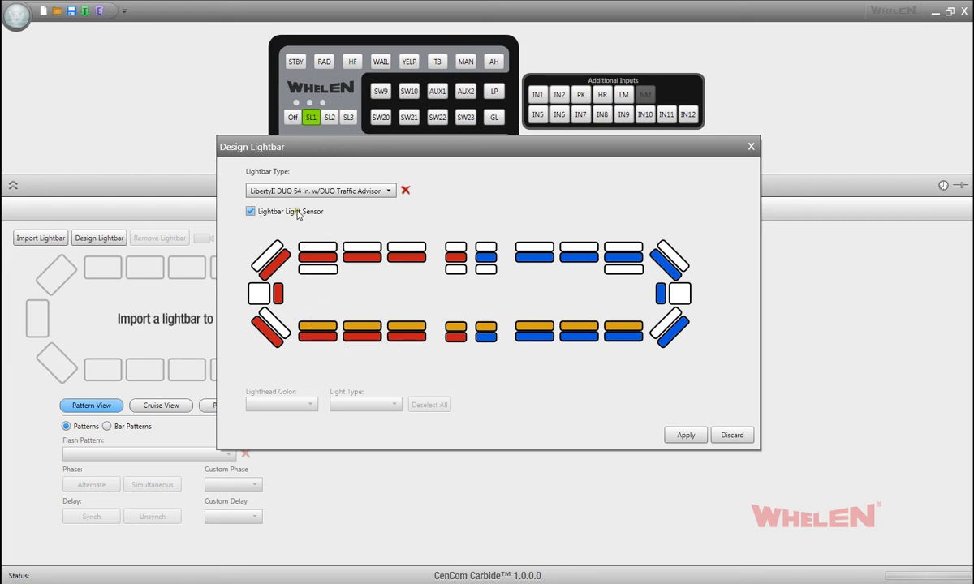
# Step: Change all red lightheads in the front, rear, corner and side positions to Blue and apply the lightbar design
pyautogui.click(272, 261)
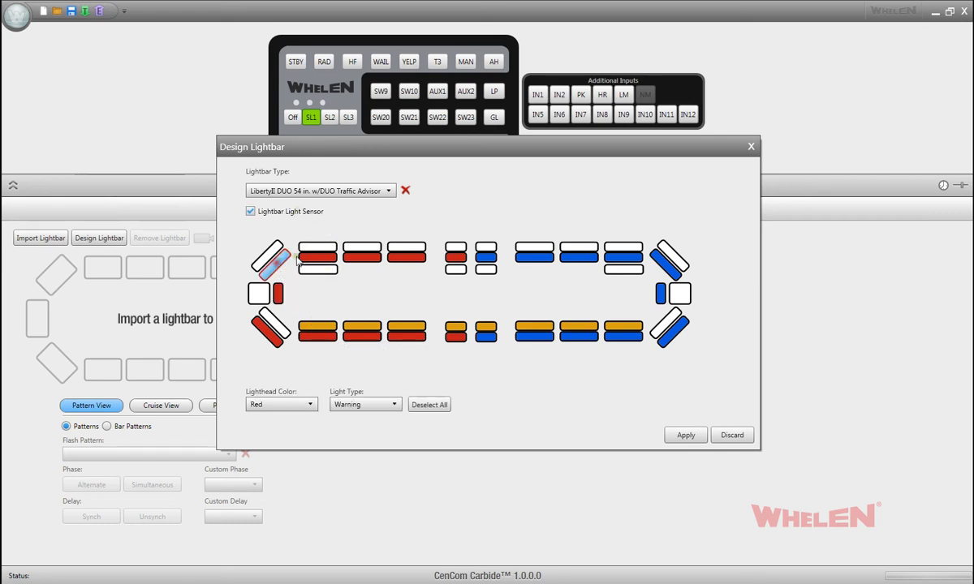
pyautogui.click(333, 258)
pyautogui.click(362, 258)
pyautogui.click(407, 257)
pyautogui.click(455, 257)
pyautogui.click(459, 336)
pyautogui.click(406, 336)
pyautogui.click(362, 336)
pyautogui.click(319, 337)
pyautogui.click(266, 329)
pyautogui.click(278, 293)
pyautogui.click(307, 404)
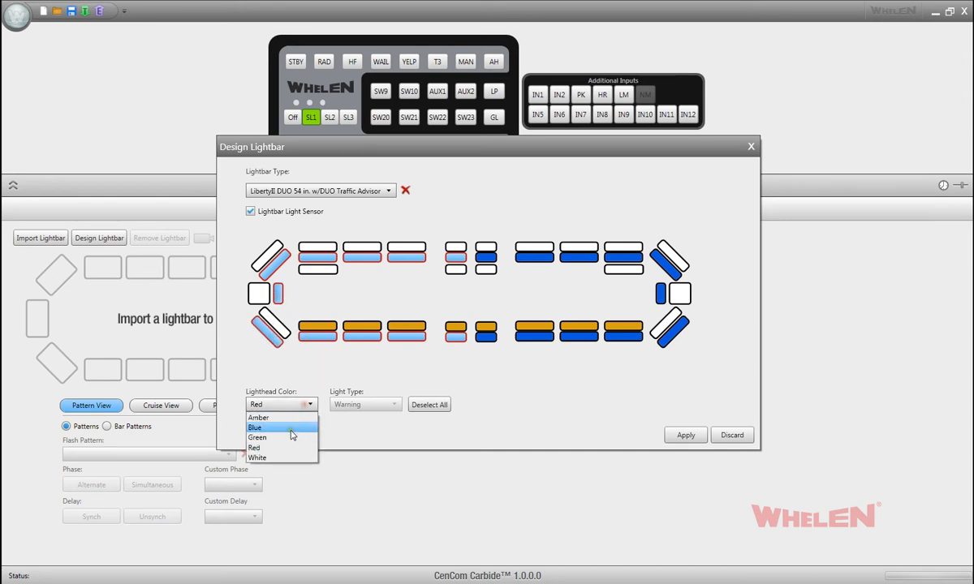
pyautogui.click(284, 428)
pyautogui.click(686, 436)
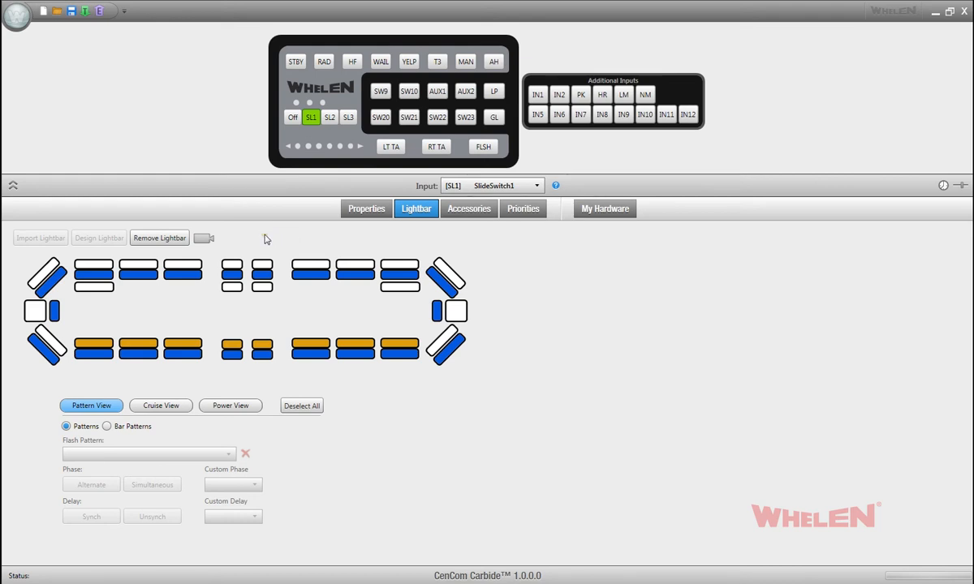
# Step: Examine the white area lights behind the front row and the inner blue side lights by selecting and deselecting them
pyautogui.click(95, 287)
pyautogui.click(399, 287)
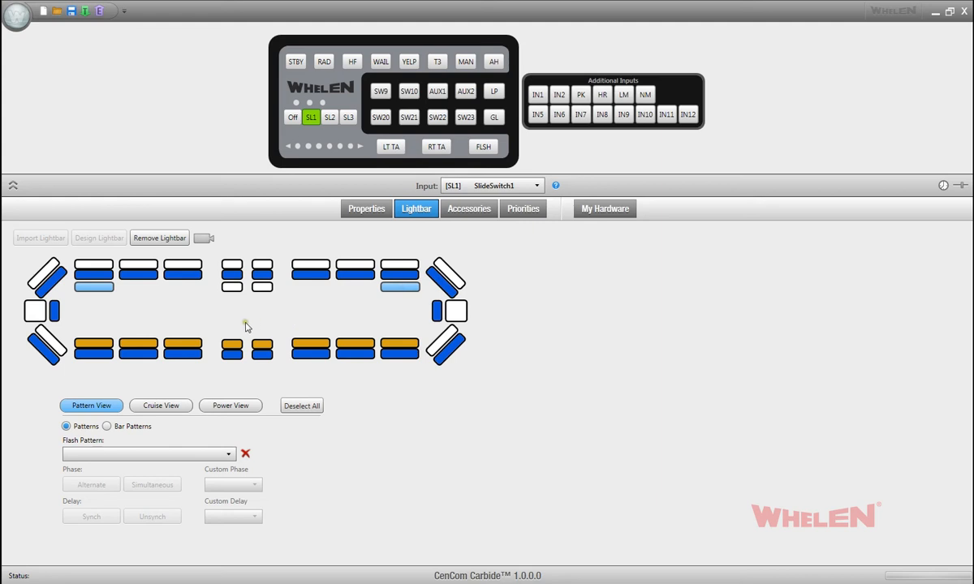
pyautogui.click(104, 286)
pyautogui.click(404, 286)
pyautogui.click(233, 287)
pyautogui.click(263, 289)
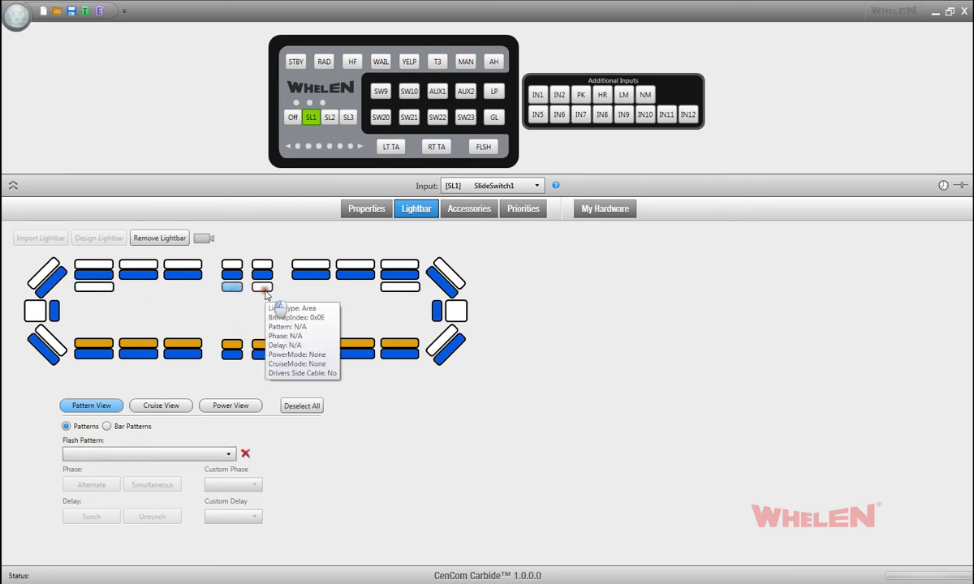
pyautogui.click(236, 289)
pyautogui.click(258, 291)
pyautogui.click(258, 291)
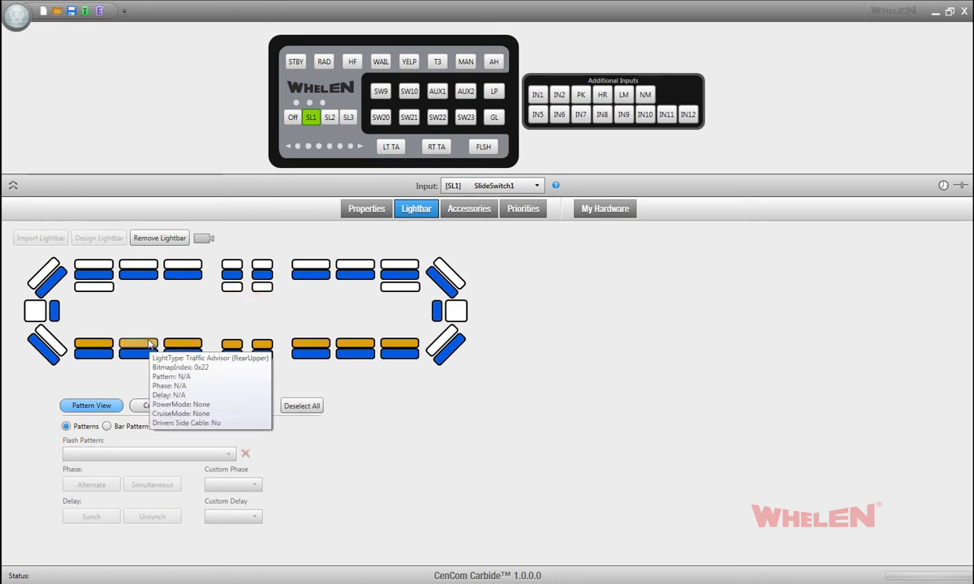
pyautogui.click(69, 315)
pyautogui.click(417, 318)
pyautogui.click(436, 314)
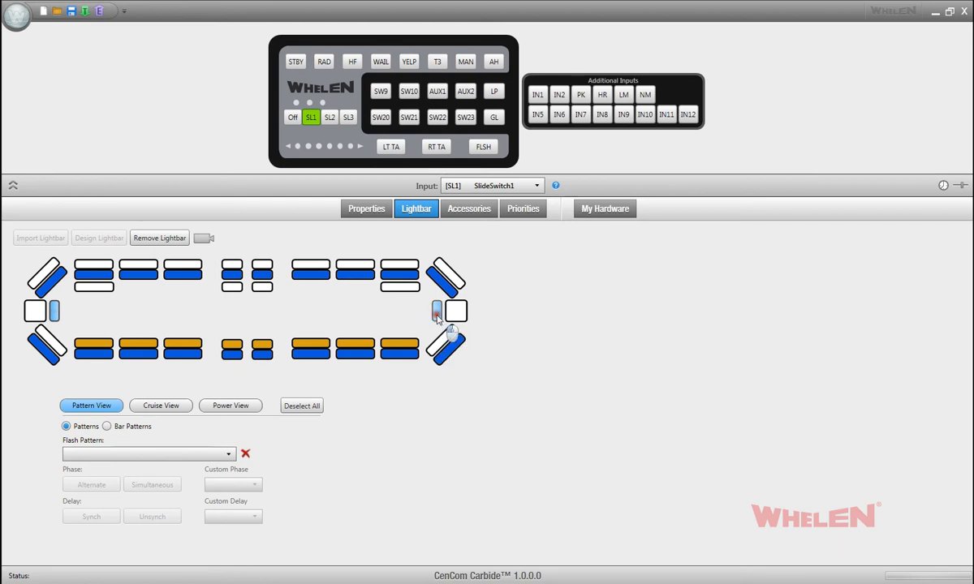
pyautogui.click(55, 312)
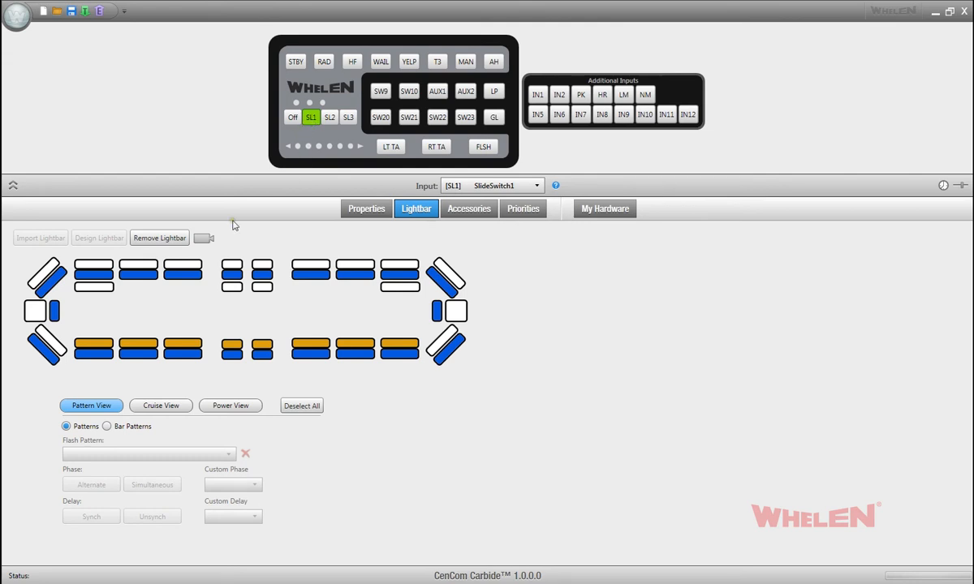
# Step: Select every lighthead on the lightbar and assign the Action Flash pattern to them
pyautogui.click(50, 280)
pyautogui.click(135, 276)
pyautogui.click(179, 276)
pyautogui.click(232, 277)
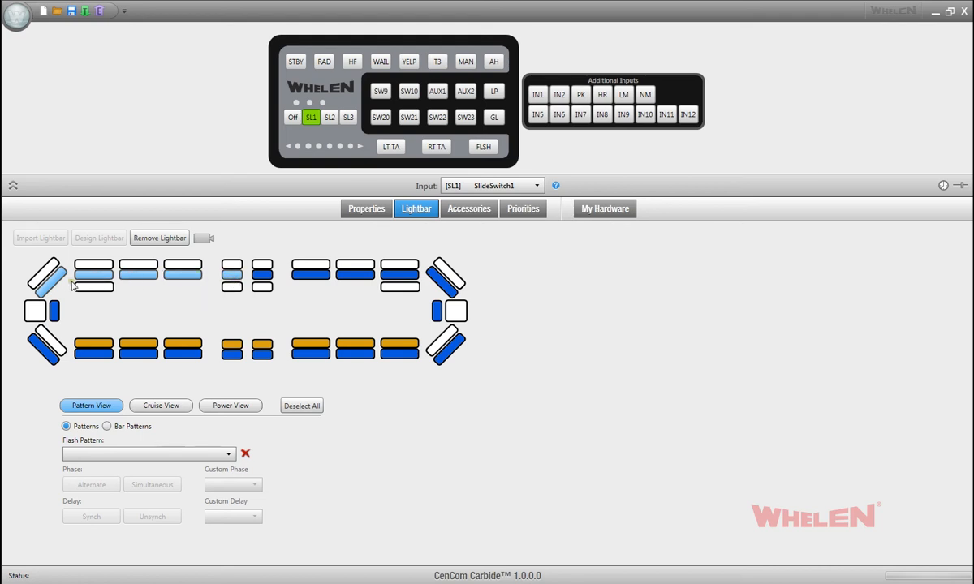
pyautogui.moveTo(19, 256)
pyautogui.mouseDown()
pyautogui.moveTo(153, 305)
pyautogui.moveTo(474, 376)
pyautogui.mouseUp()
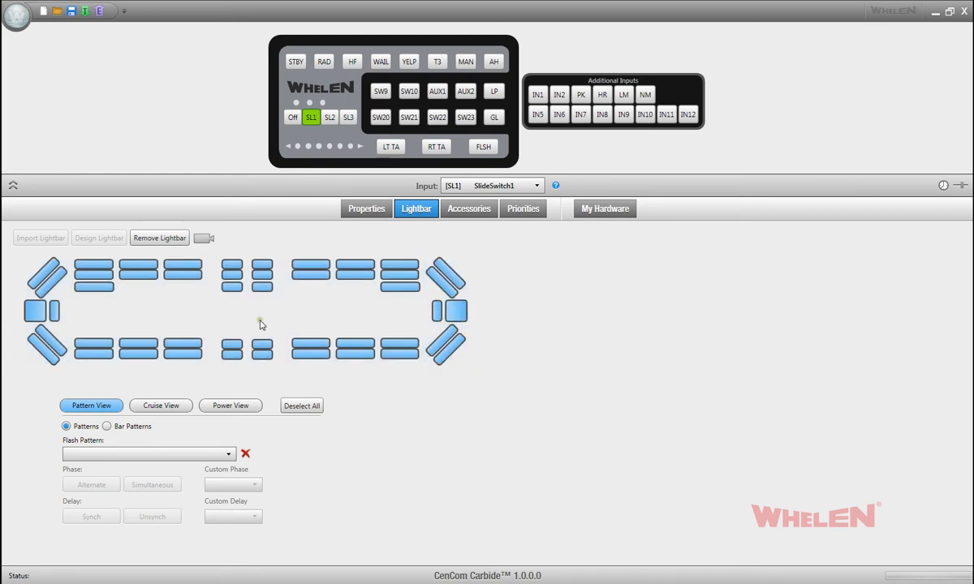
pyautogui.click(133, 457)
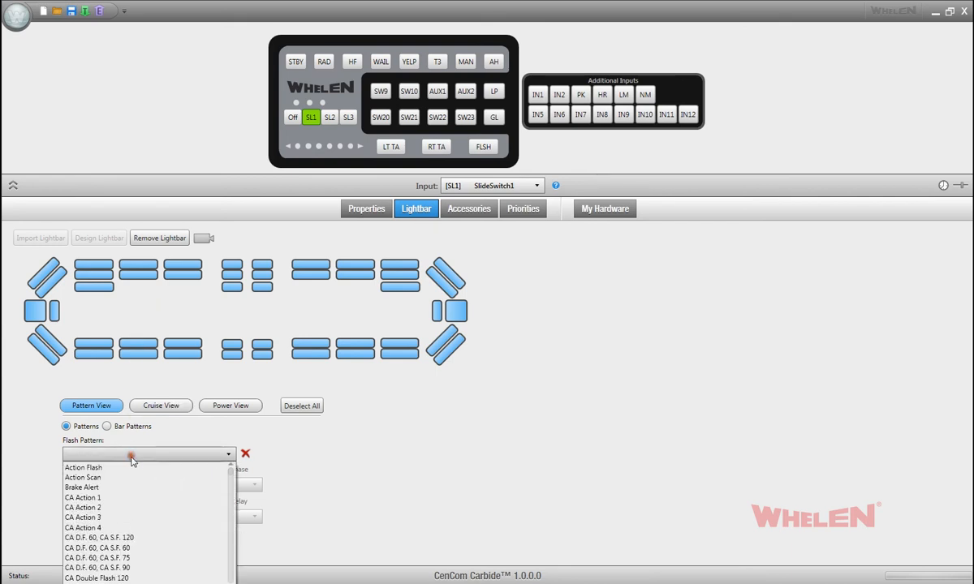
pyautogui.click(88, 468)
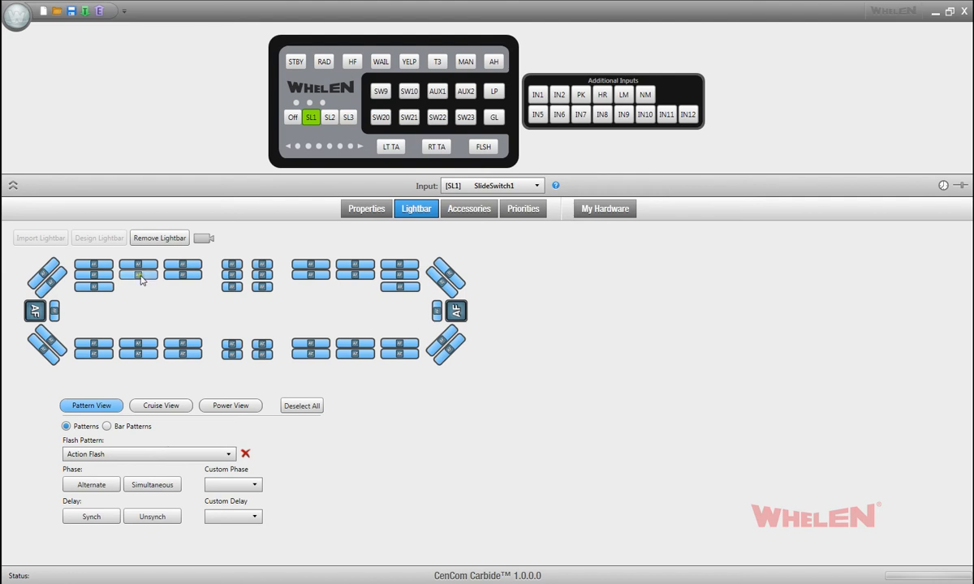
pyautogui.moveTo(140, 280)
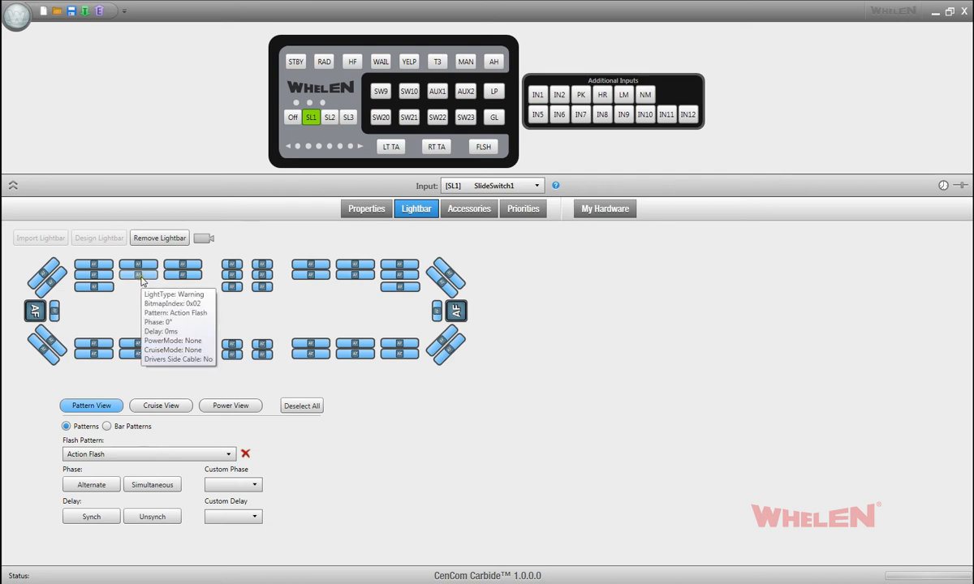
# Step: Preview the Action Flash pattern on the lightbar, stop the preview and set the phase to Alternate
pyautogui.click(204, 239)
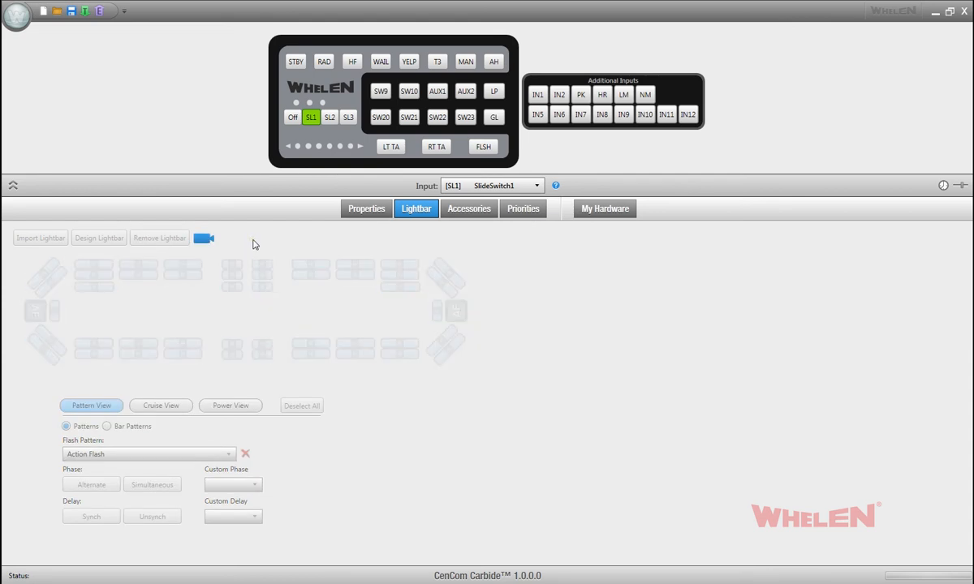
pyautogui.click(203, 238)
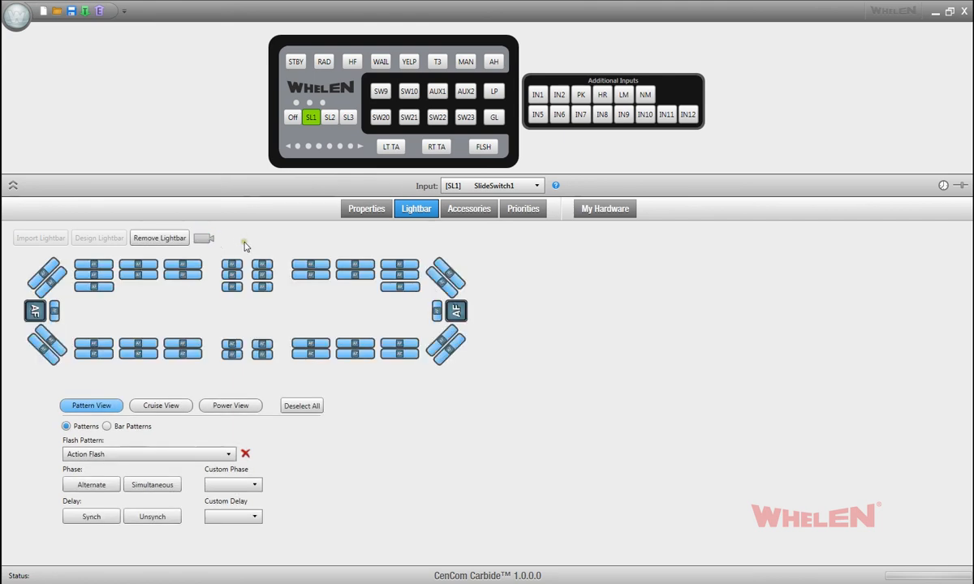
pyautogui.click(90, 486)
pyautogui.moveTo(47, 357)
# Step: Set the custom phase and custom delay of all lightheads to 0, then clear their flash pattern
pyautogui.click(250, 488)
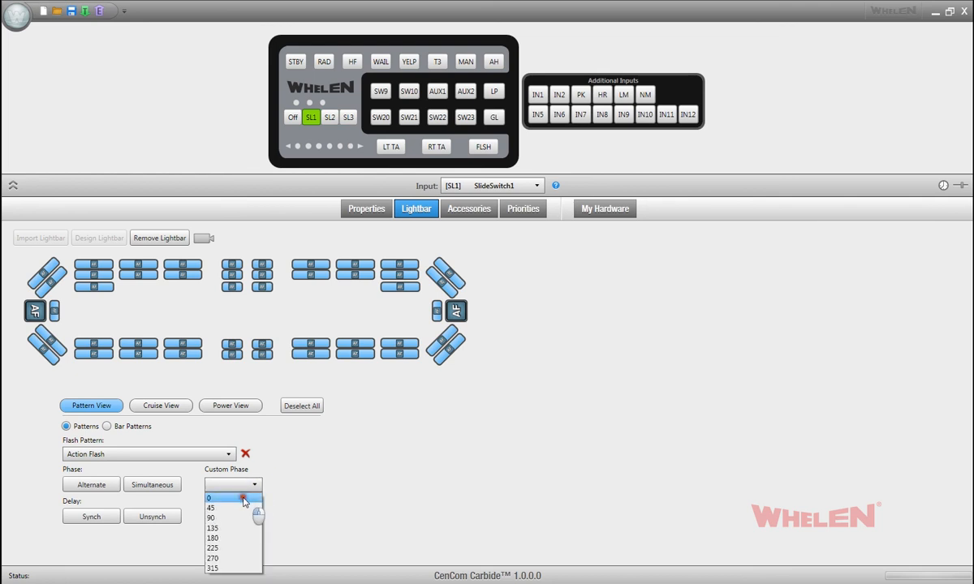
pyautogui.click(246, 498)
pyautogui.click(247, 509)
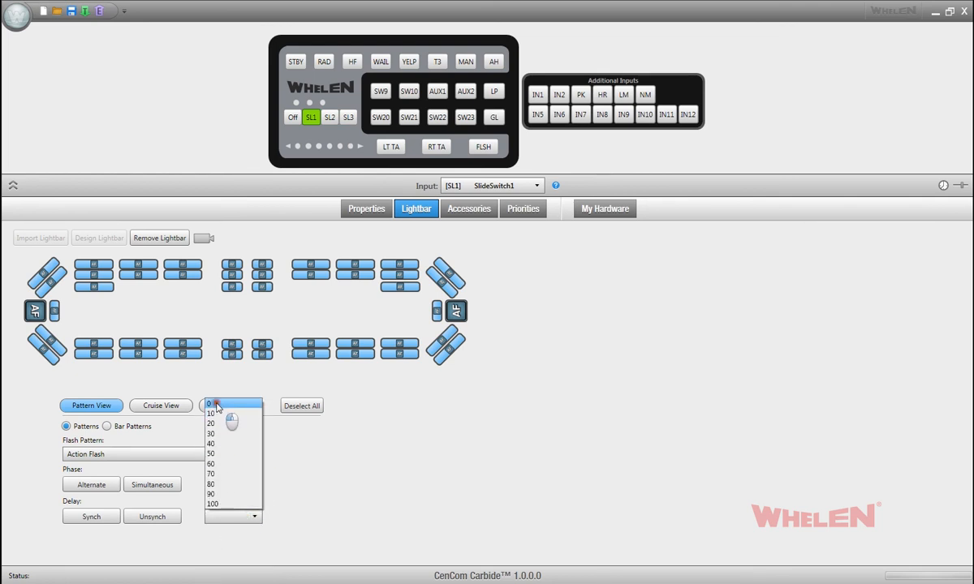
pyautogui.click(207, 380)
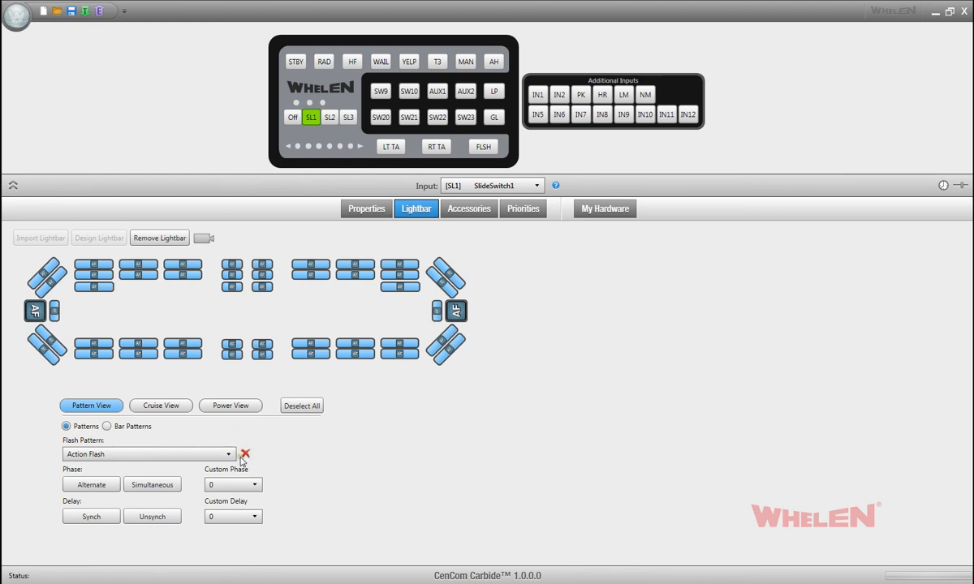
pyautogui.click(246, 455)
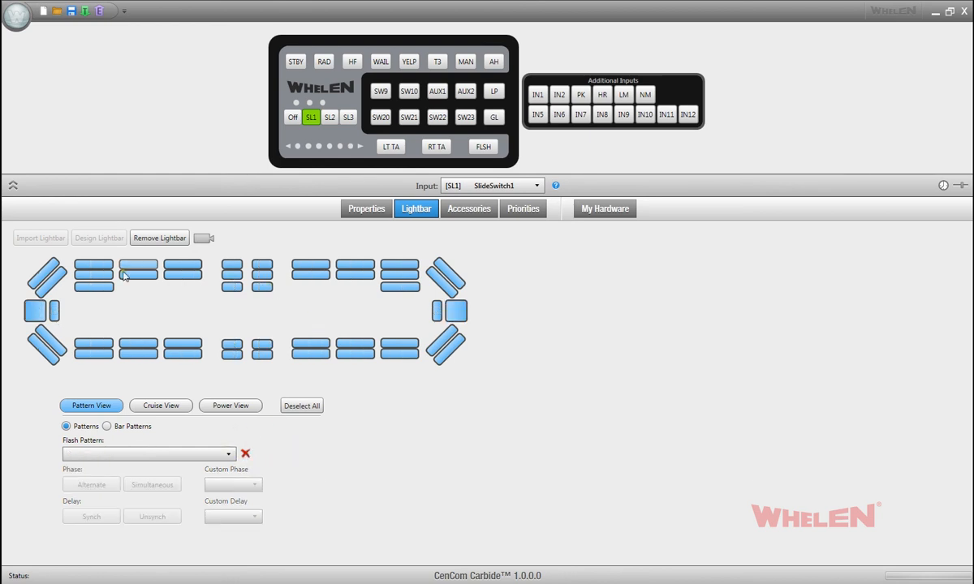
# Step: Assign the Ultra Scan bar pattern to the front lightheads by way of the front driver-side corner, and preview it briefly
pyautogui.moveTo(349, 362)
pyautogui.click(107, 427)
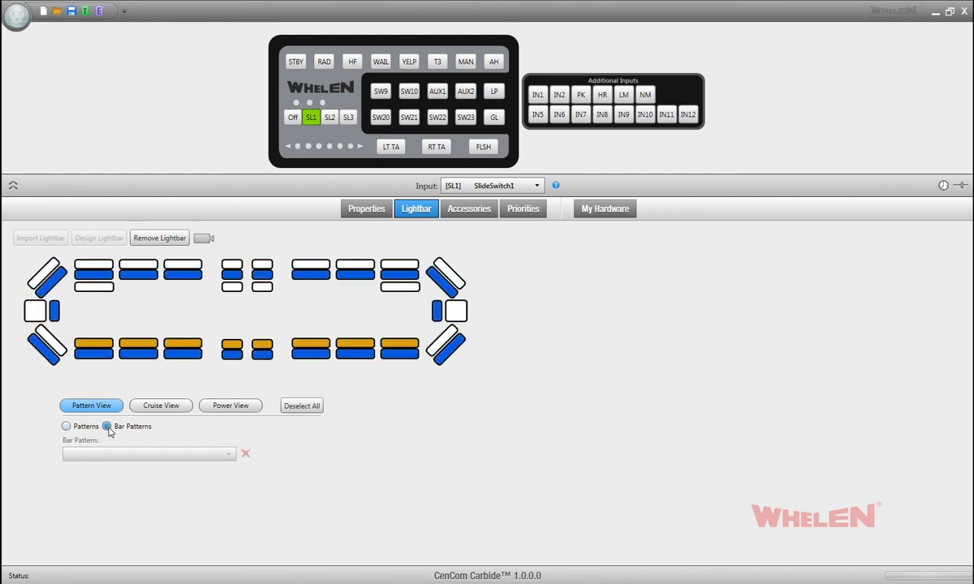
pyautogui.click(42, 275)
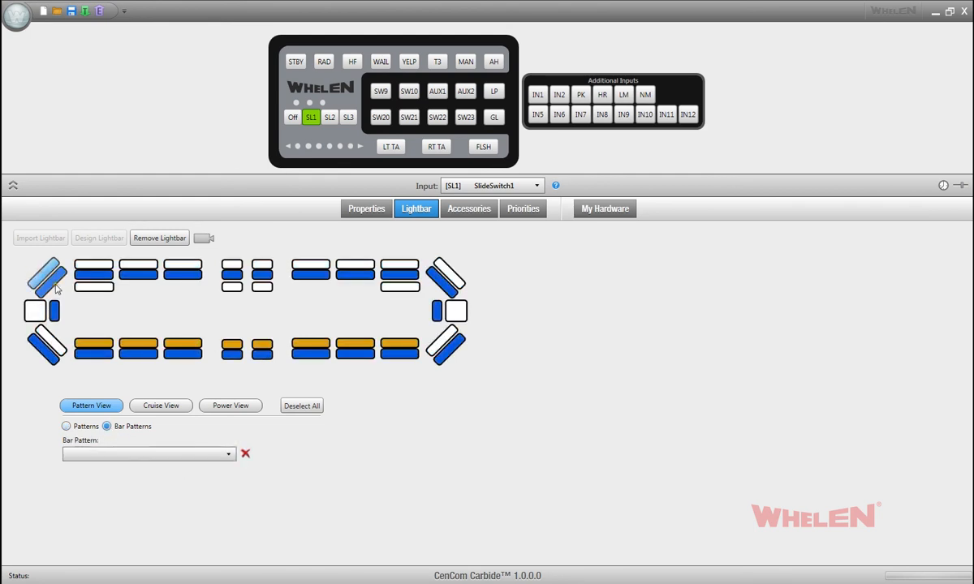
pyautogui.click(139, 456)
pyautogui.scroll(1, 128, 499)
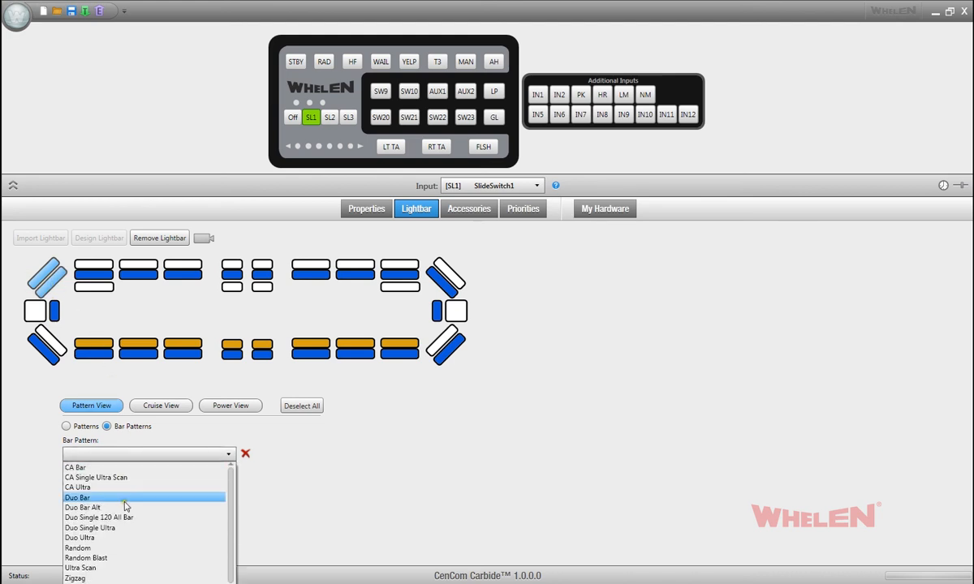
pyautogui.click(81, 567)
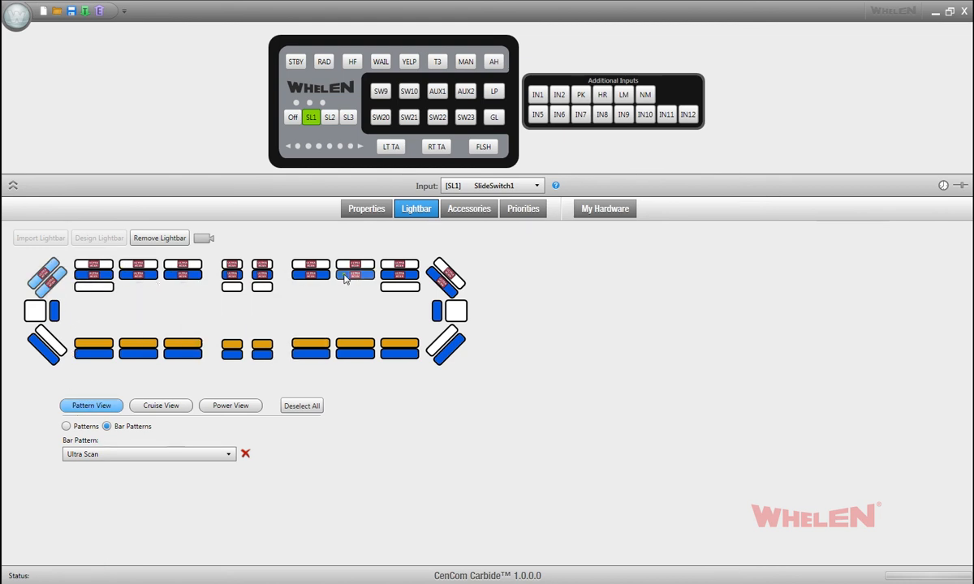
pyautogui.click(204, 239)
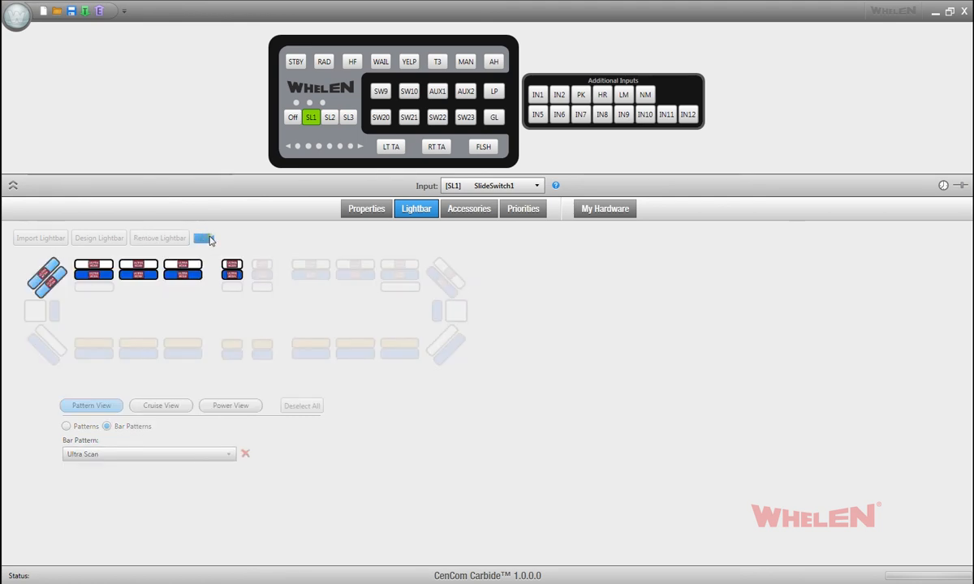
pyautogui.click(204, 239)
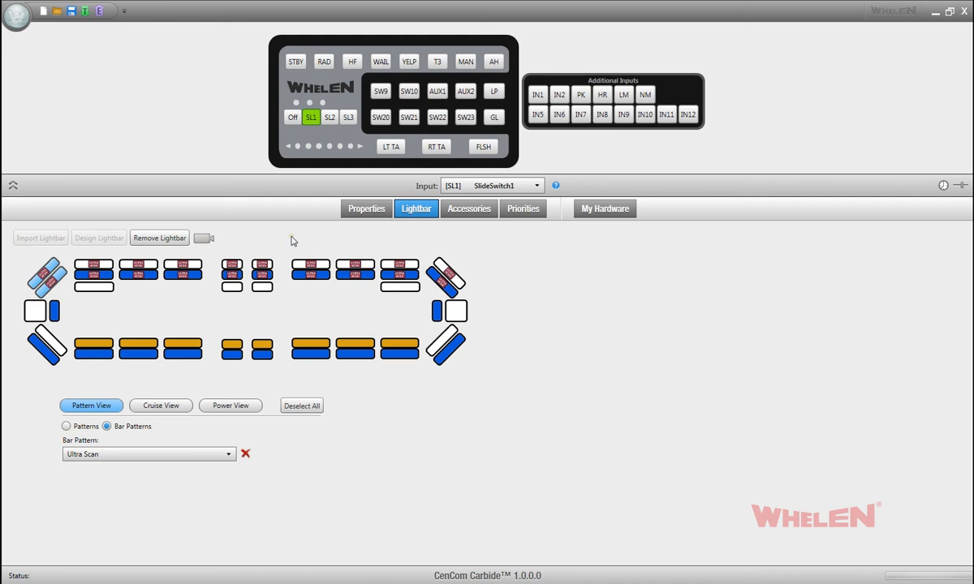